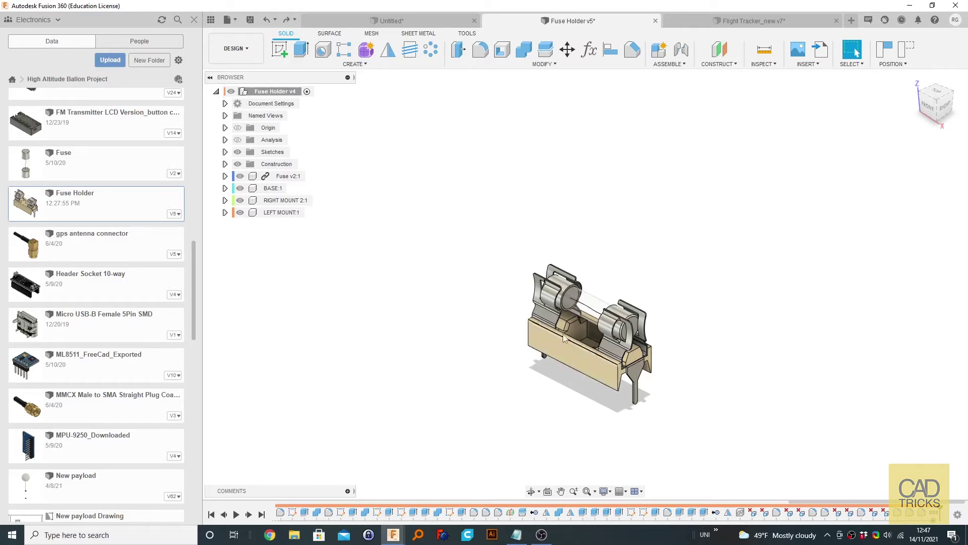
Undo three assembly steps to separate the fuse and clips, then redo to reassemble
left_click(571, 352)
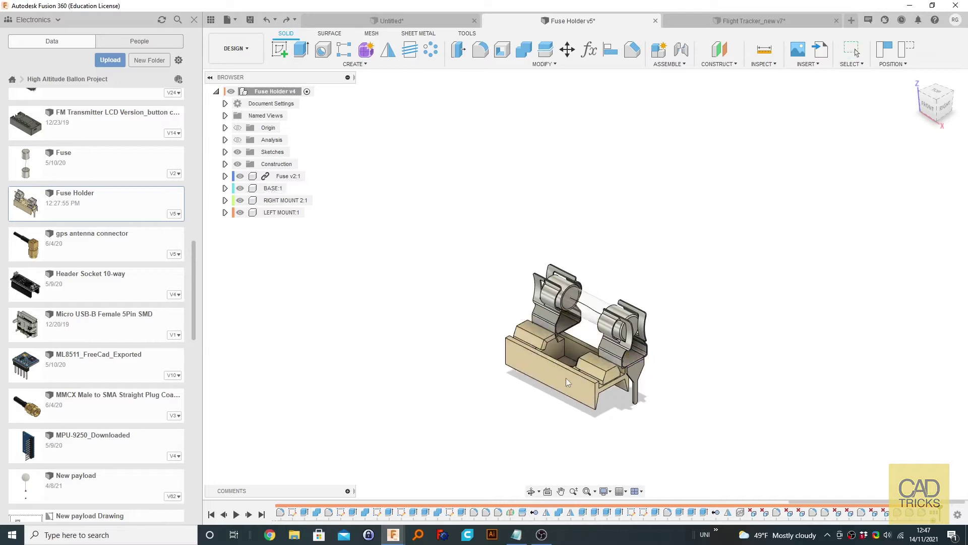
key("ctrl+z")
key("ctrl+z")
key("ctrl+z")
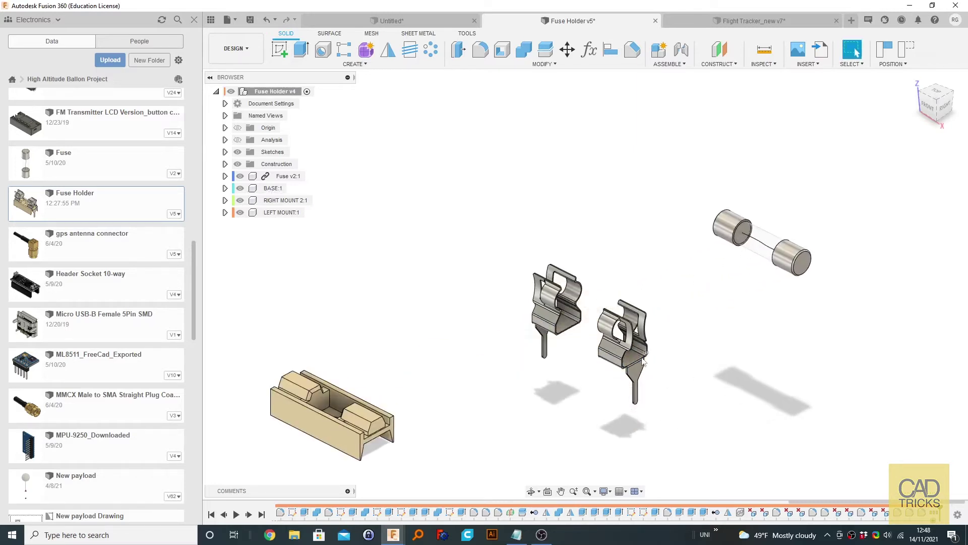
key("ctrl+z")
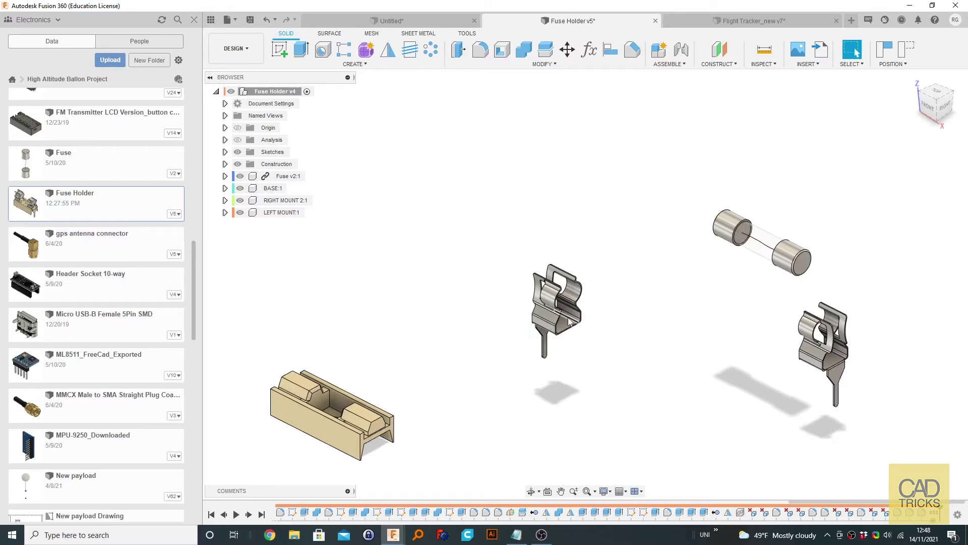
key("ctrl+z")
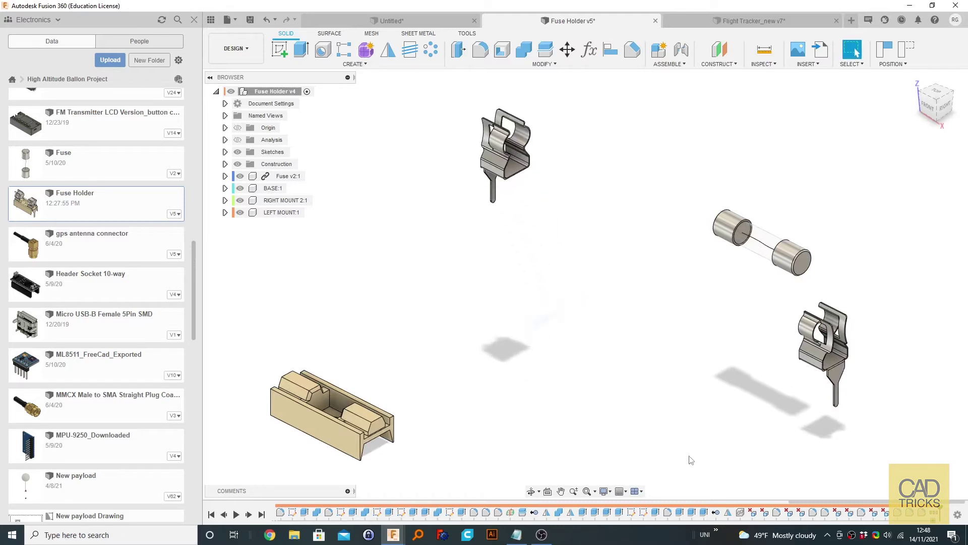
key("ctrl+y")
key("ctrl+y")
key("ctrl+y")
key("ctrl+y")
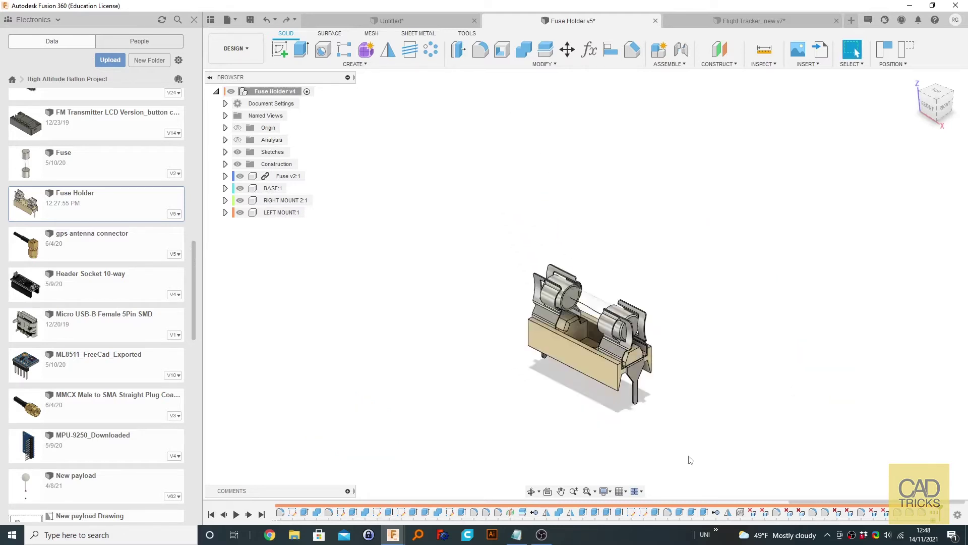
Try moving the base component 25 mm away from the clips, then cancel the move
key("m")
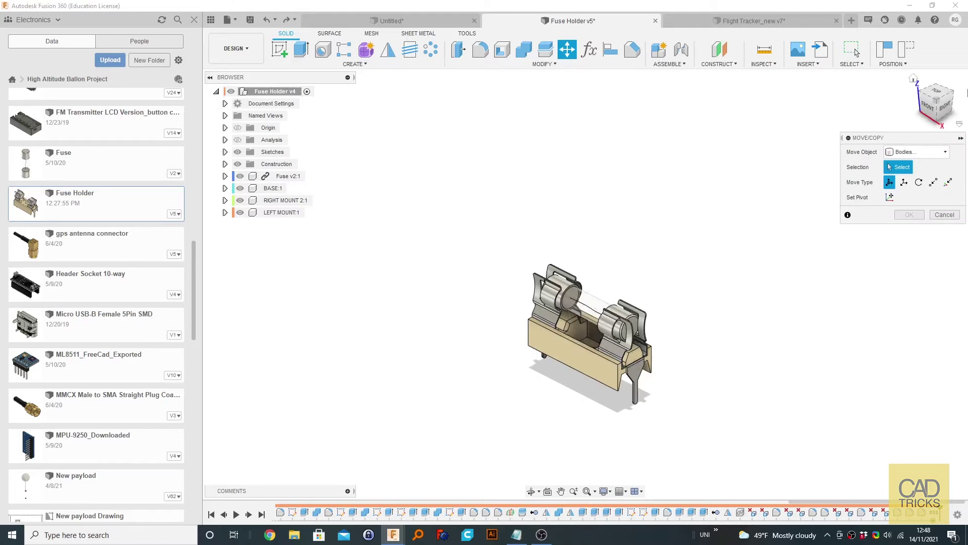
left_click(918, 152)
left_click(908, 164)
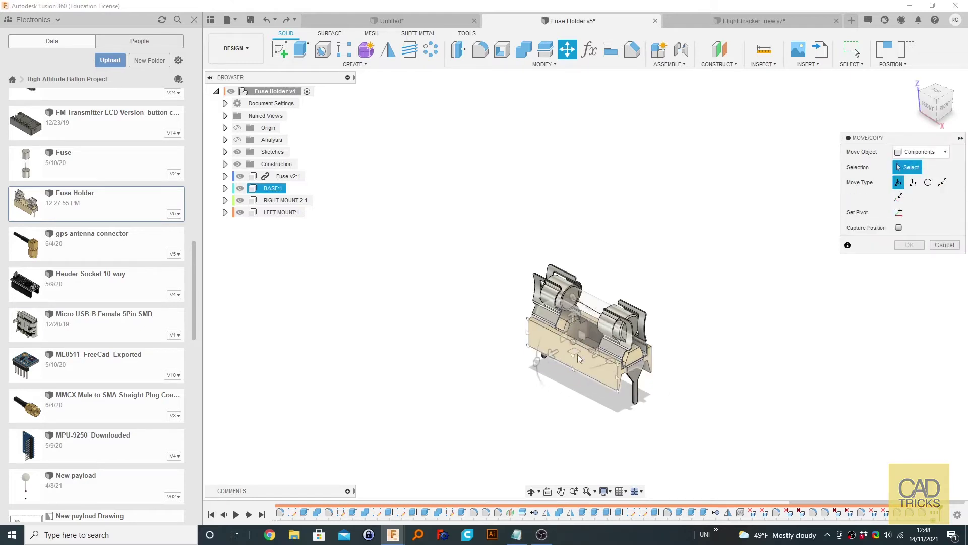
left_click(579, 358)
left_click_drag(553, 366, 454, 419)
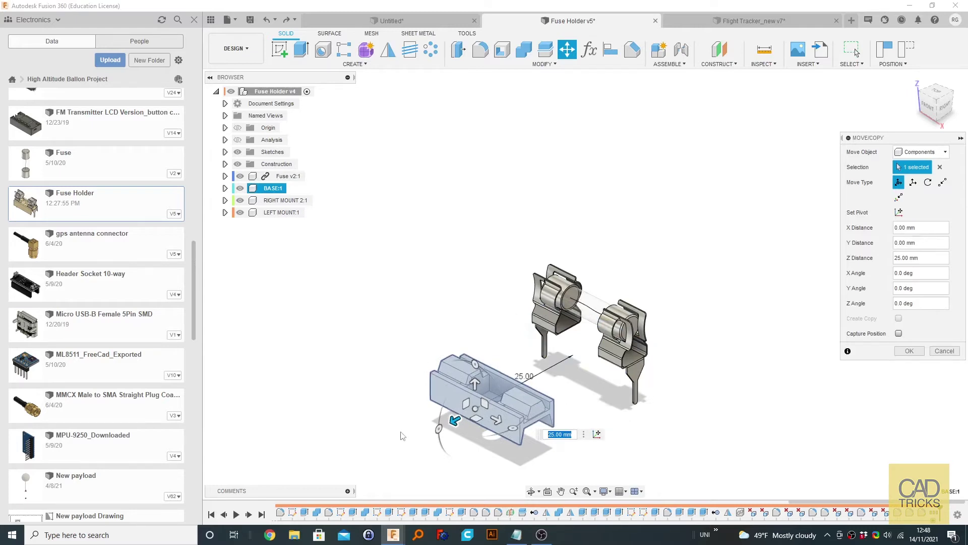
left_click(942, 351)
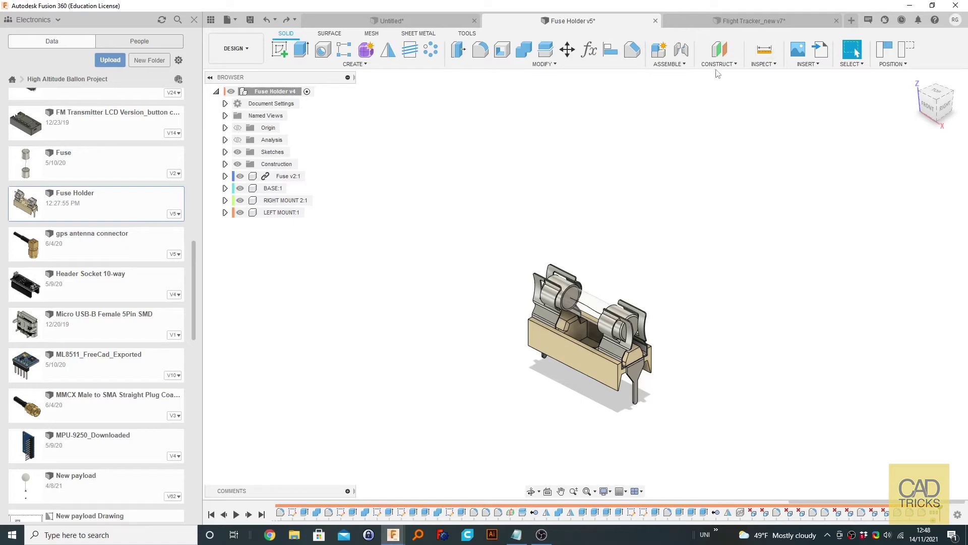
Start a rigid group from the Assemble menu, capturing the components' current positions
left_click(667, 65)
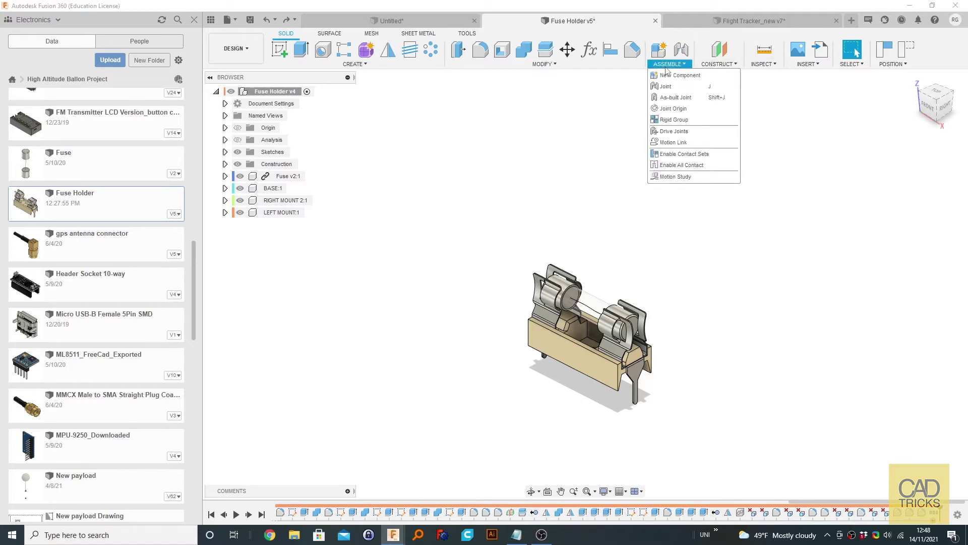
left_click(675, 120)
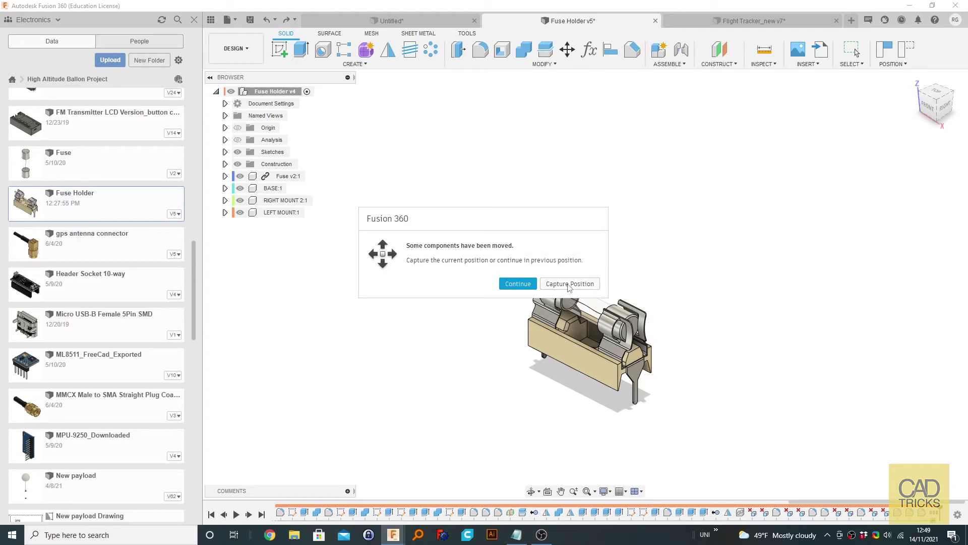
left_click(570, 284)
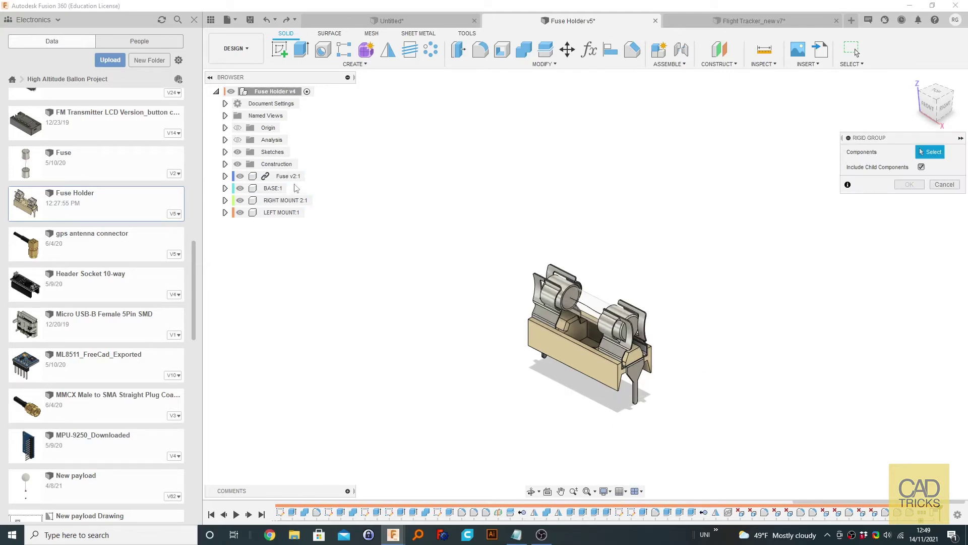
Bind Fuse v2:1, BASE:1, RIGHT MOUNT 2:1 and LEFT MOUNT:1 into a rigid group
left_click(285, 176)
left_click(275, 188)
left_click(277, 201)
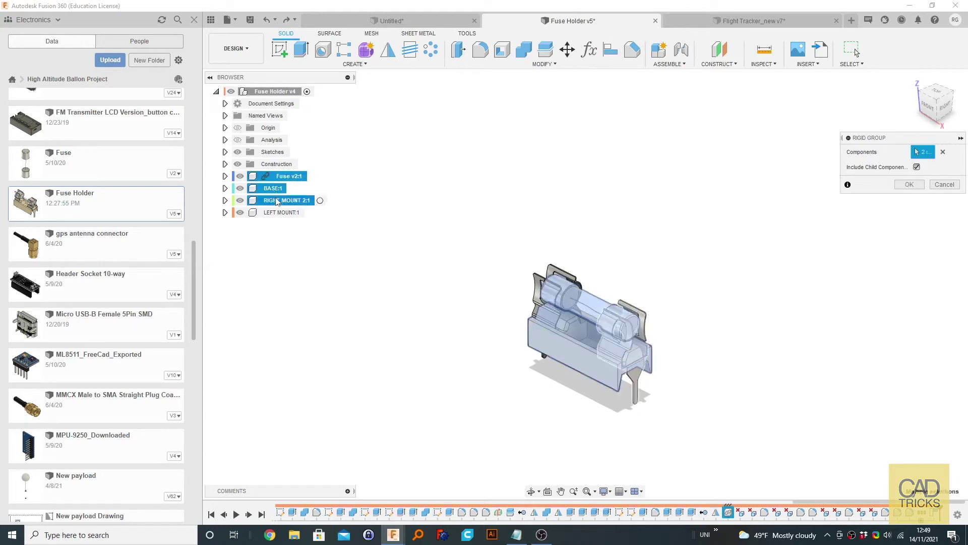
left_click(281, 212)
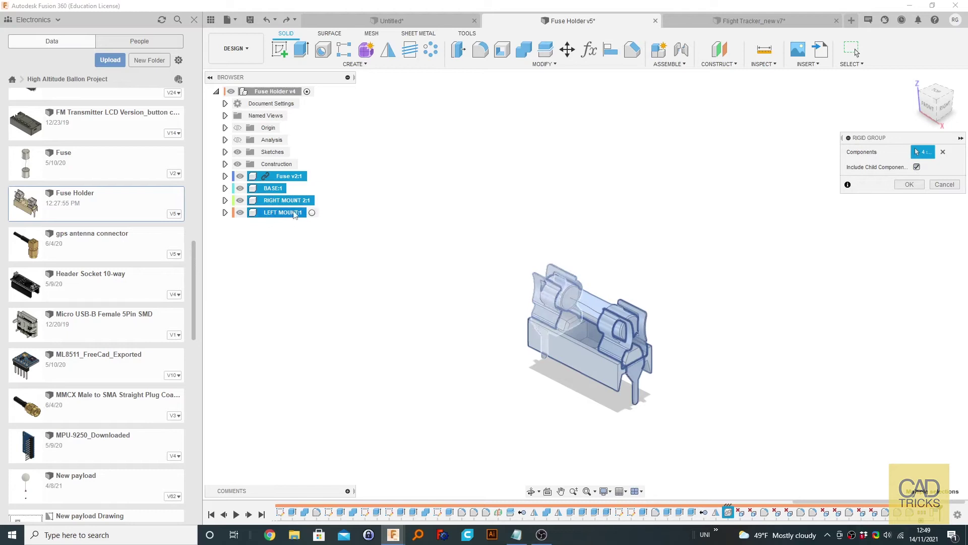
left_click(909, 184)
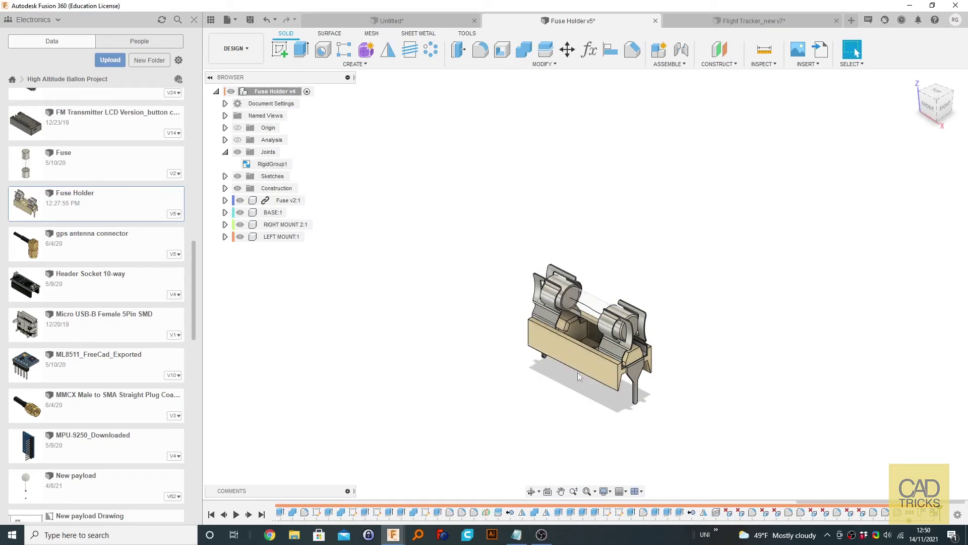
Move the base component, showing the whole grouped holder moves with it
left_click(567, 361)
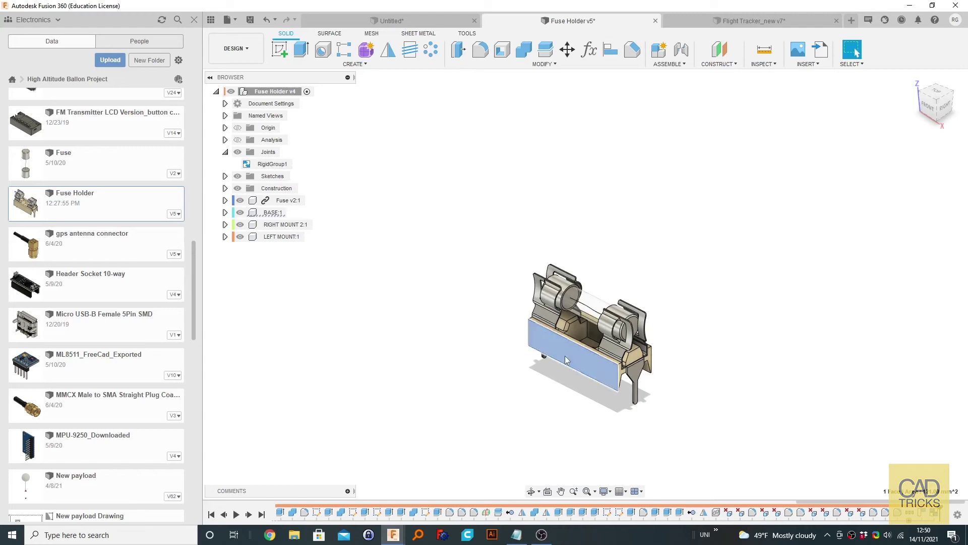
middle_click_drag(567, 361, 650, 349)
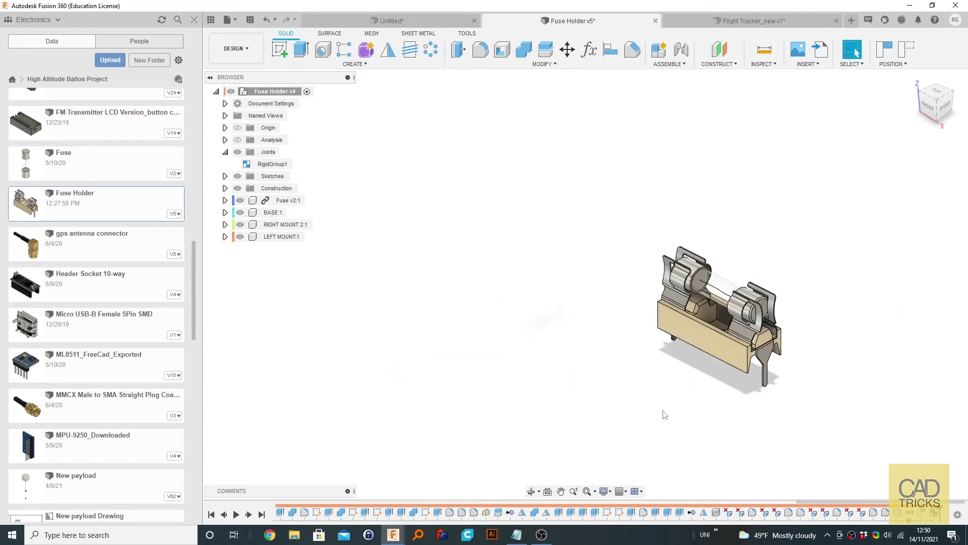
key("m")
left_click(915, 152)
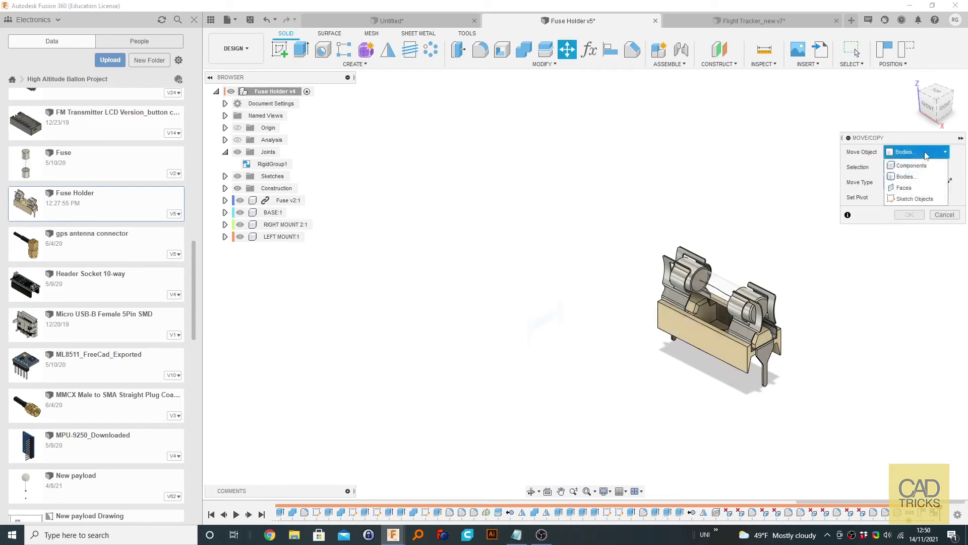
left_click(925, 169)
left_click(693, 350)
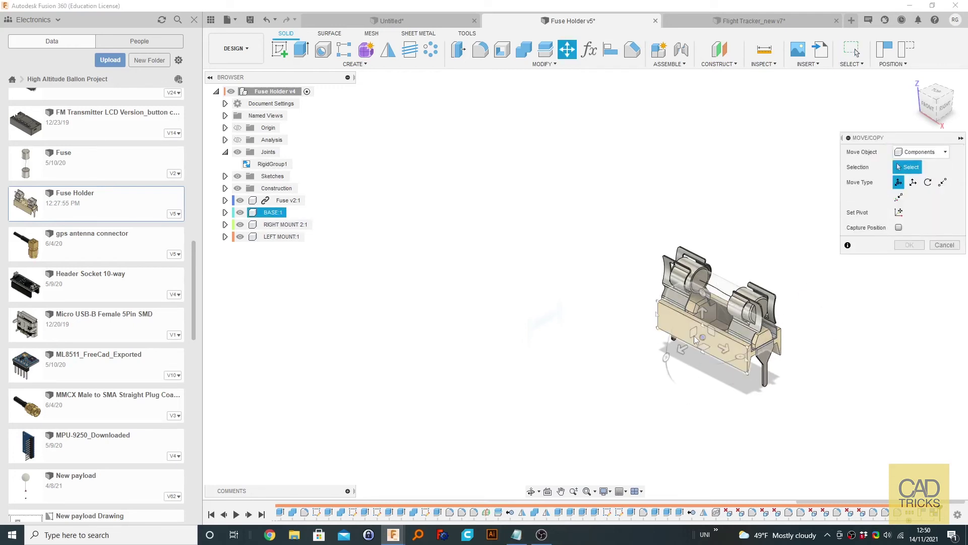
left_click_drag(681, 348, 731, 318)
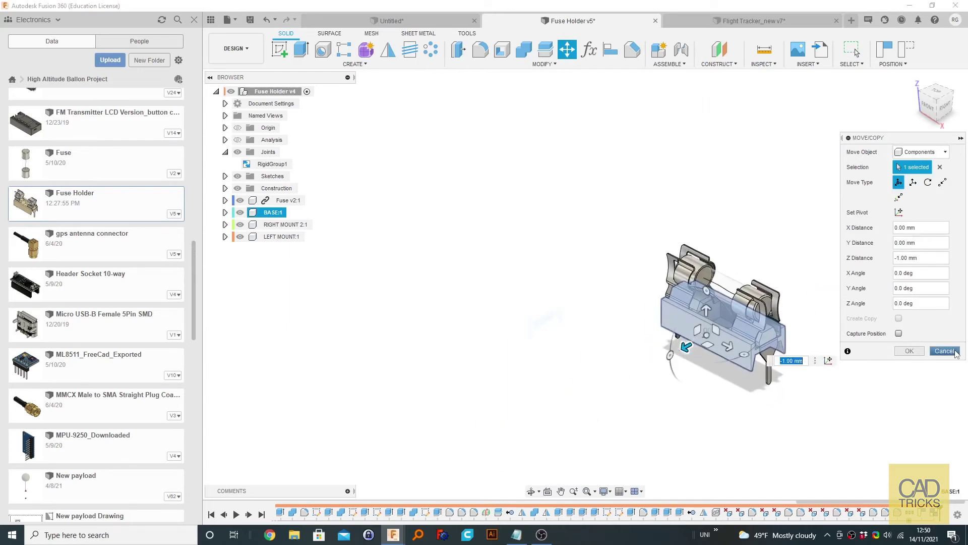
key("Return")
Zoom and pan the view around the moved fuse holder
scroll(725, 376, "down", 2)
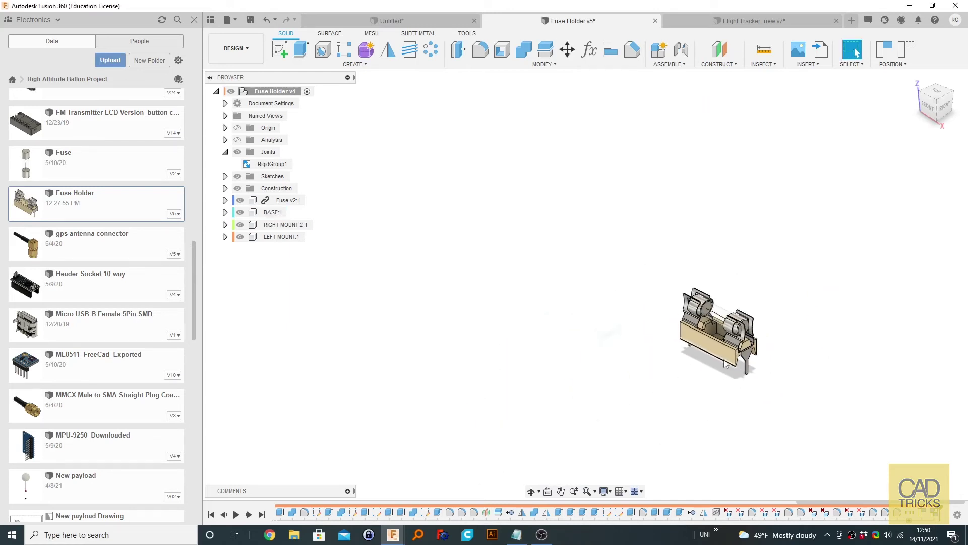
middle_click_drag(811, 357, 691, 301)
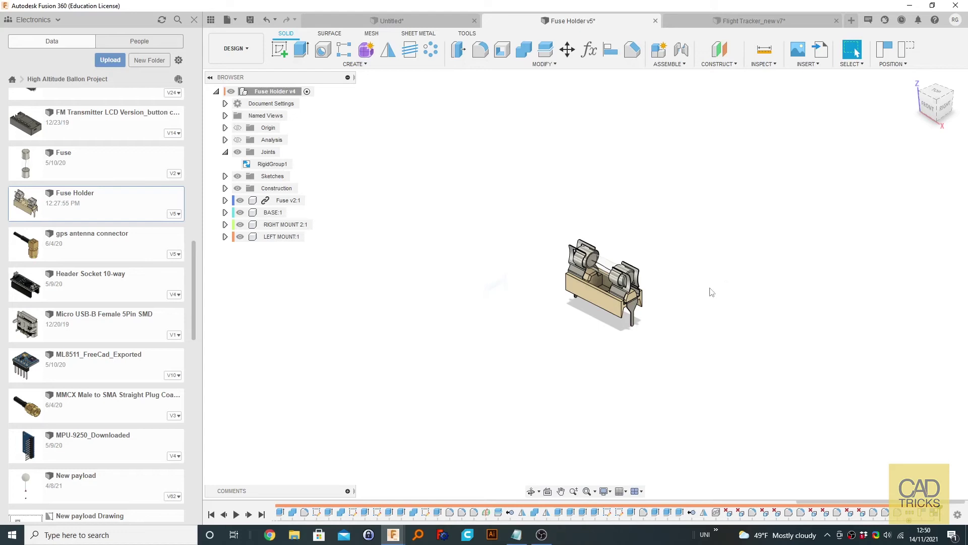
scroll(609, 267, "down", 2)
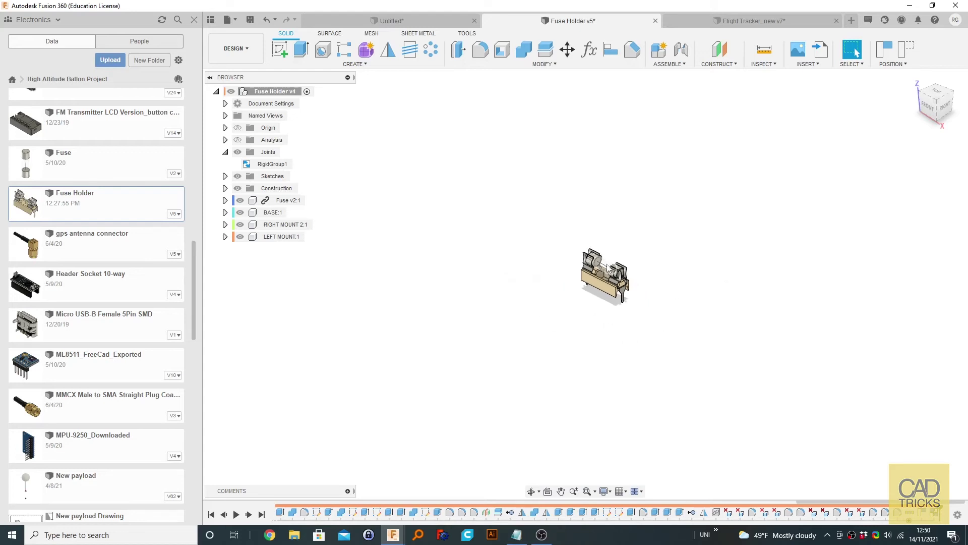
scroll(609, 267, "up", 3)
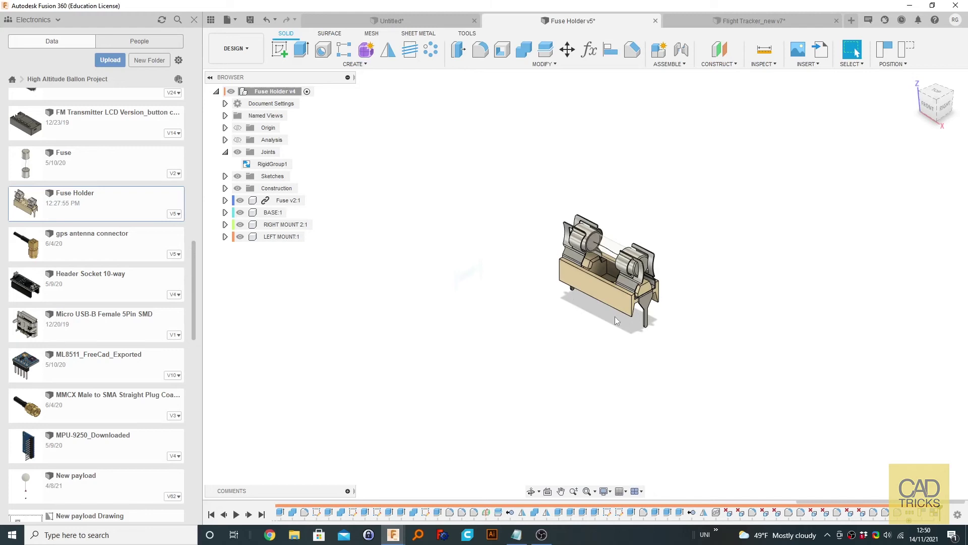
Shift the fuse holder up and right, then suppress RigidGroup1 so the parts separate
left_click_drag(616, 321, 790, 285)
left_click_drag(455, 272, 462, 295)
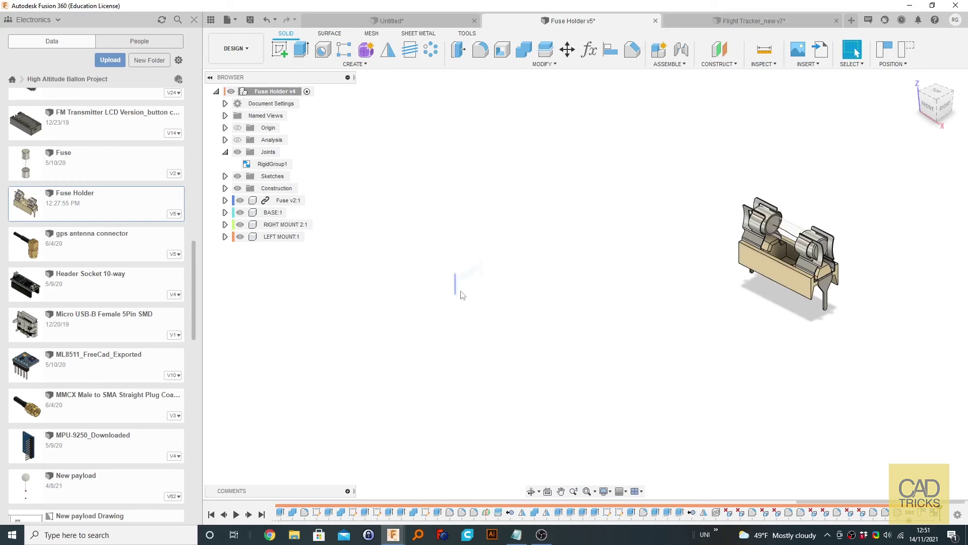
left_click(268, 165)
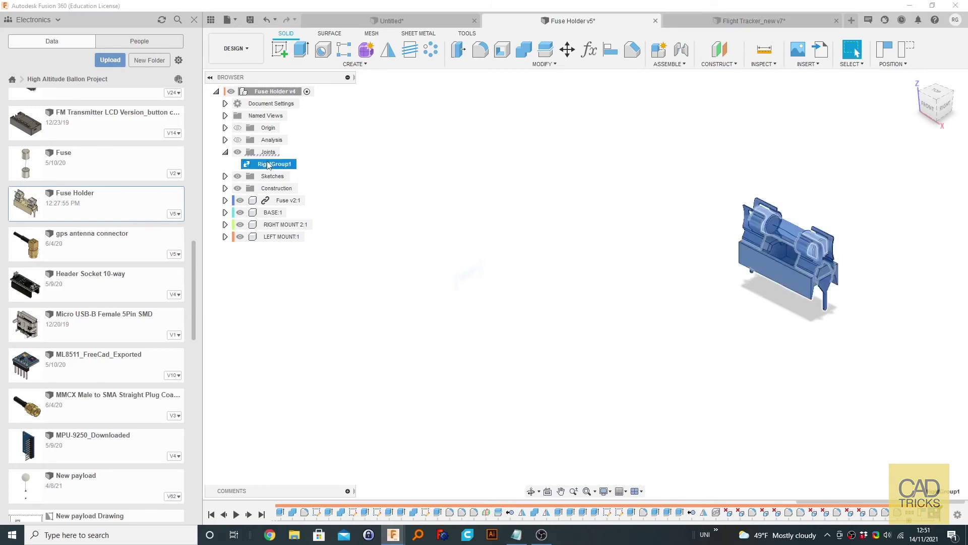
right_click(268, 165)
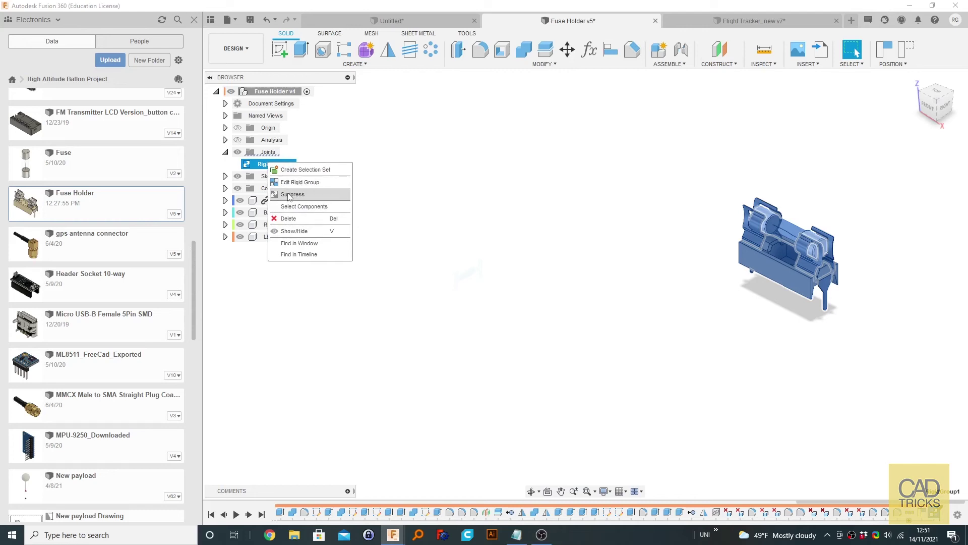
right_click(254, 167)
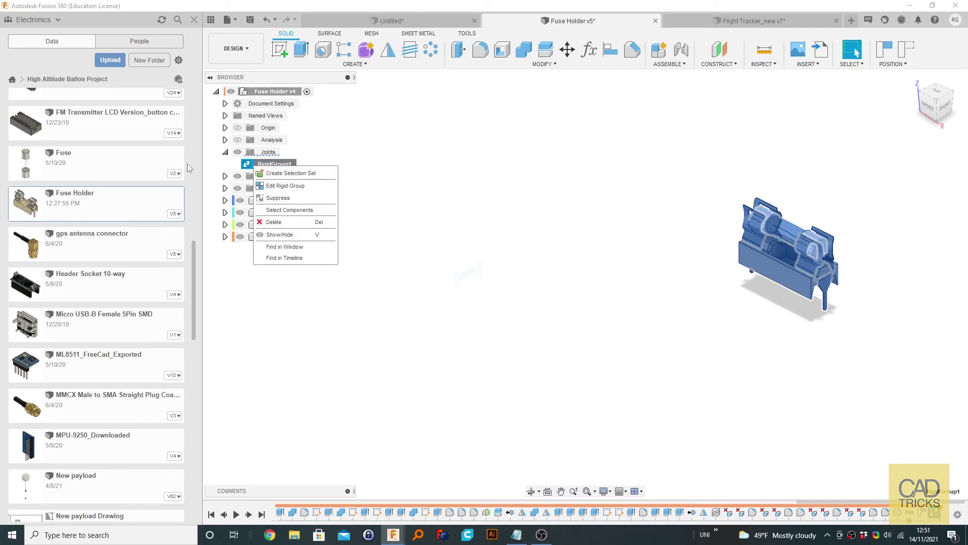
left_click(278, 197)
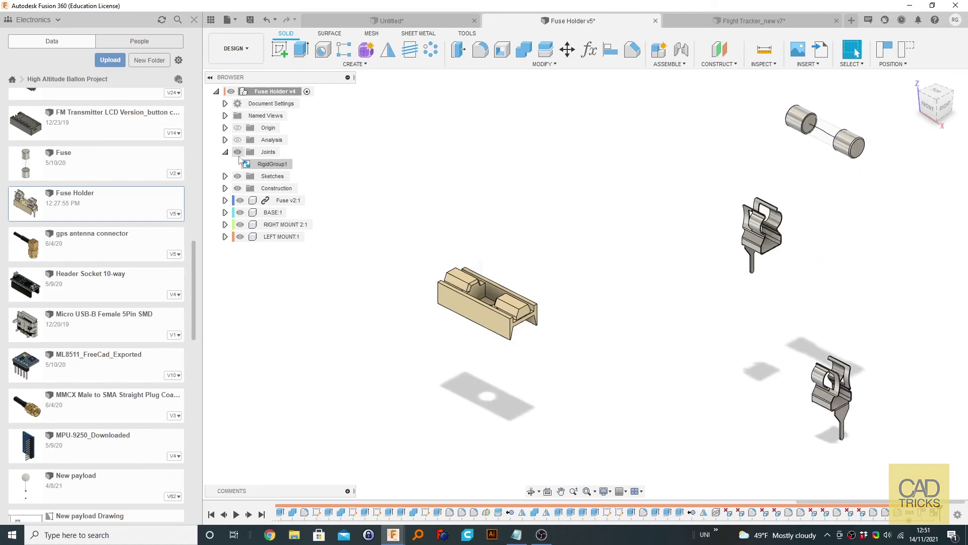
Unsuppress RigidGroup1 and move the reassembled holder back to the view centre
right_click(272, 164)
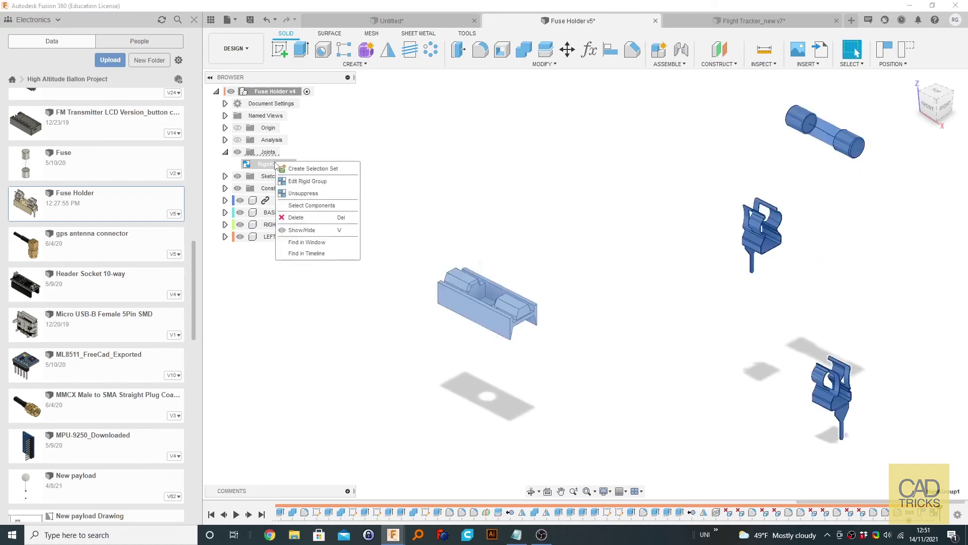
left_click(307, 193)
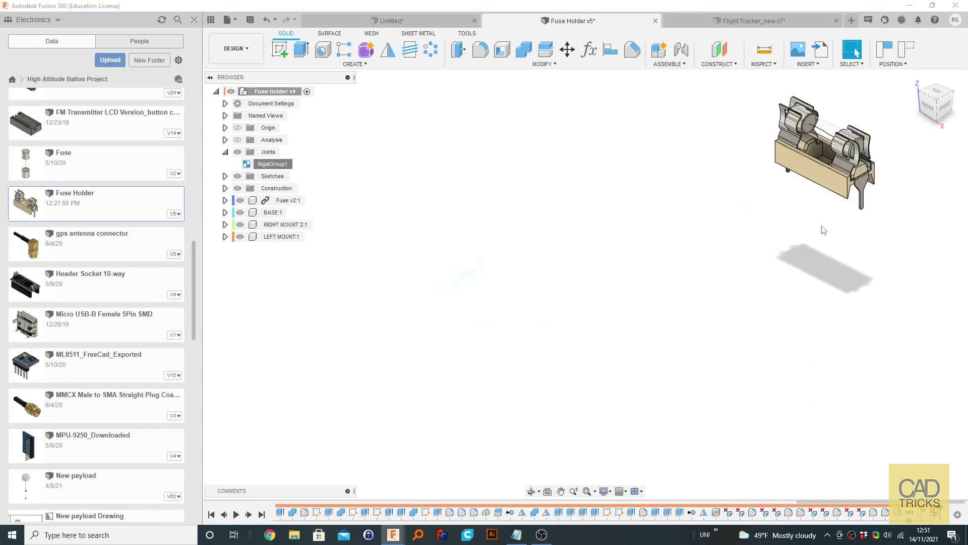
left_click_drag(832, 180, 585, 336)
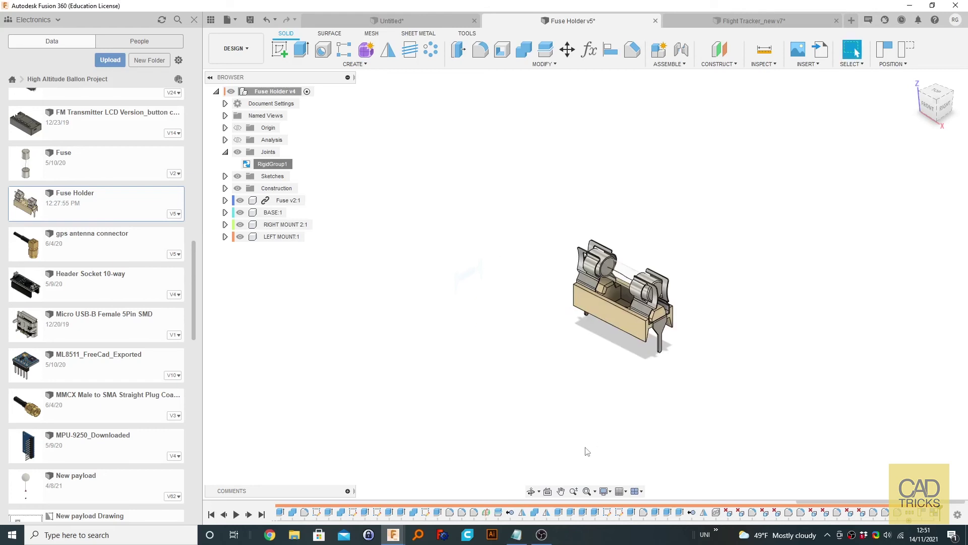
Open Edit Rigid Group for RigidGroup1 and close it without changes
right_click(267, 165)
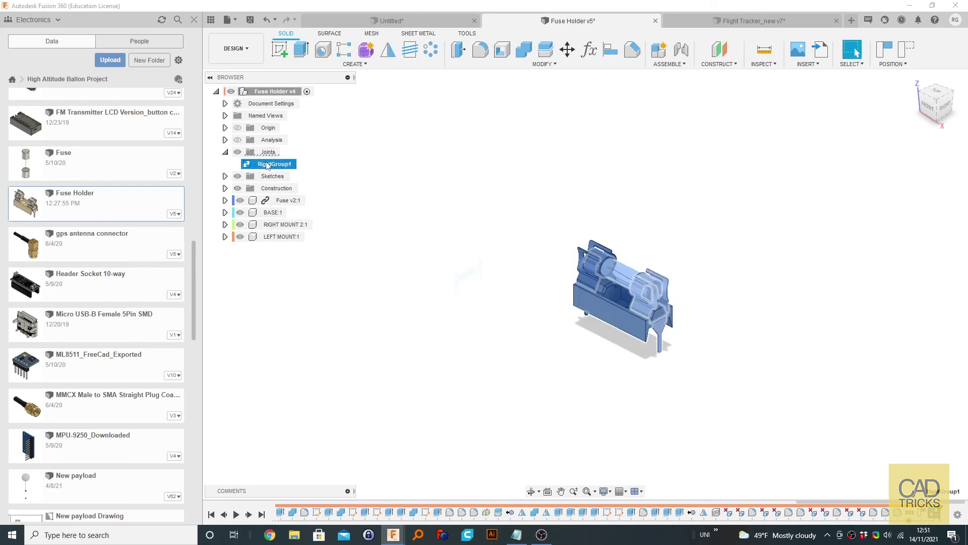
left_click(297, 183)
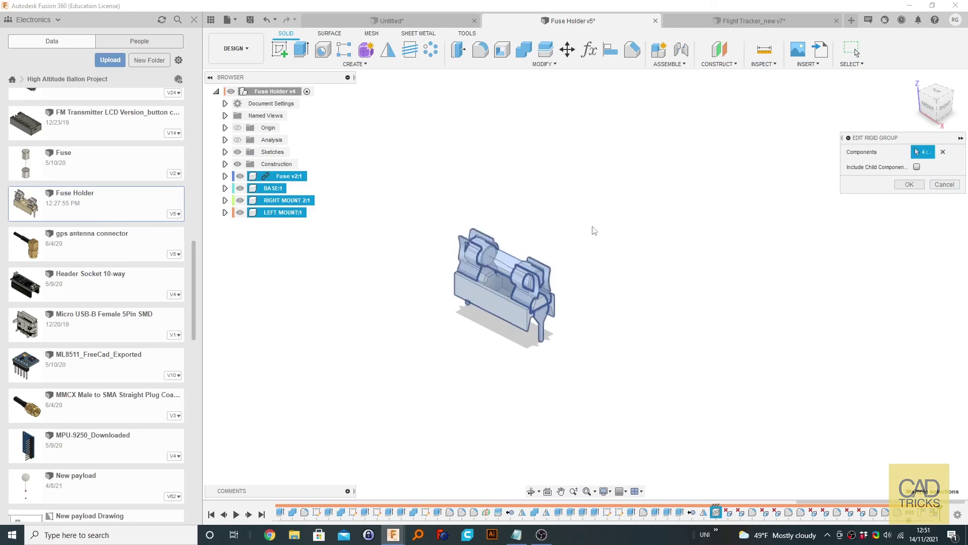
left_click(944, 185)
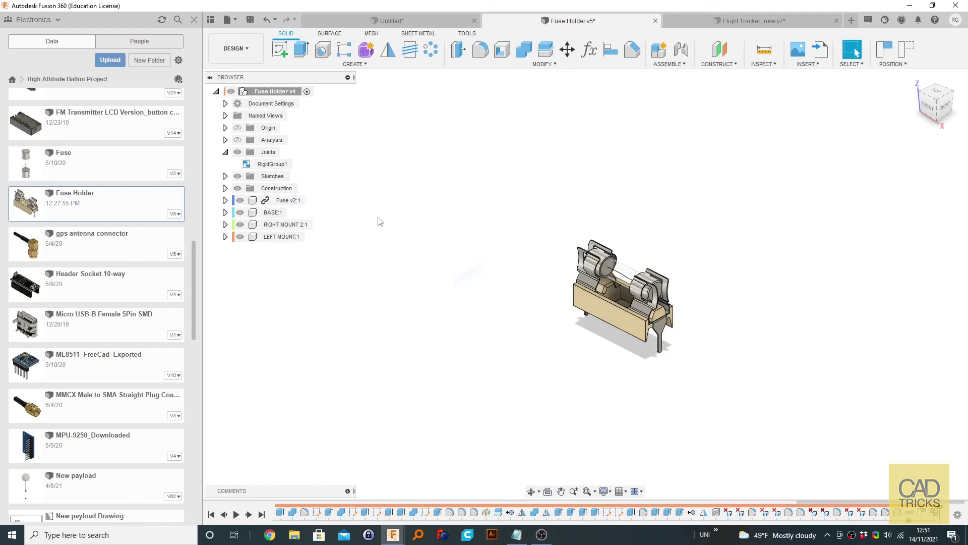
Rename RigidGroup1 to 'FuseHolderGroup' in the browser and select it
right_click(275, 165)
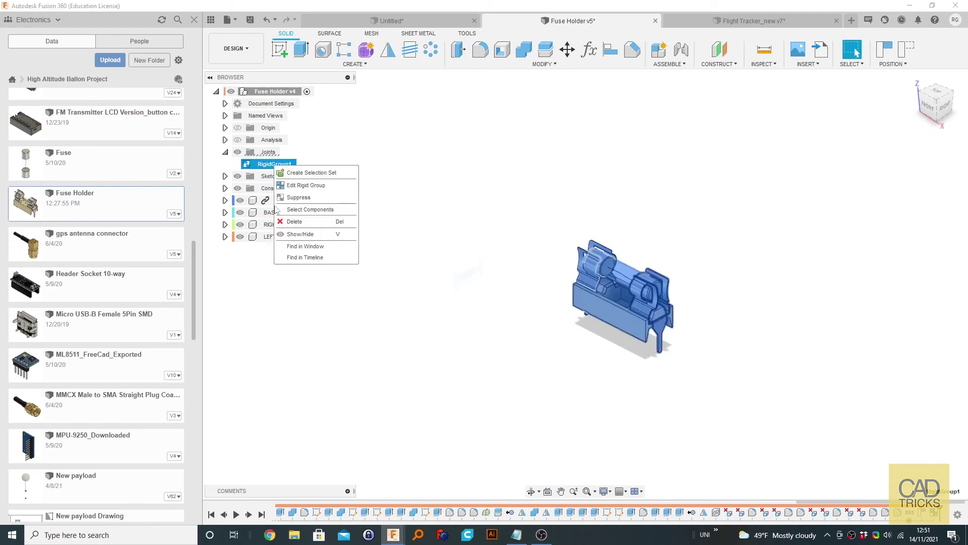
left_click(283, 165)
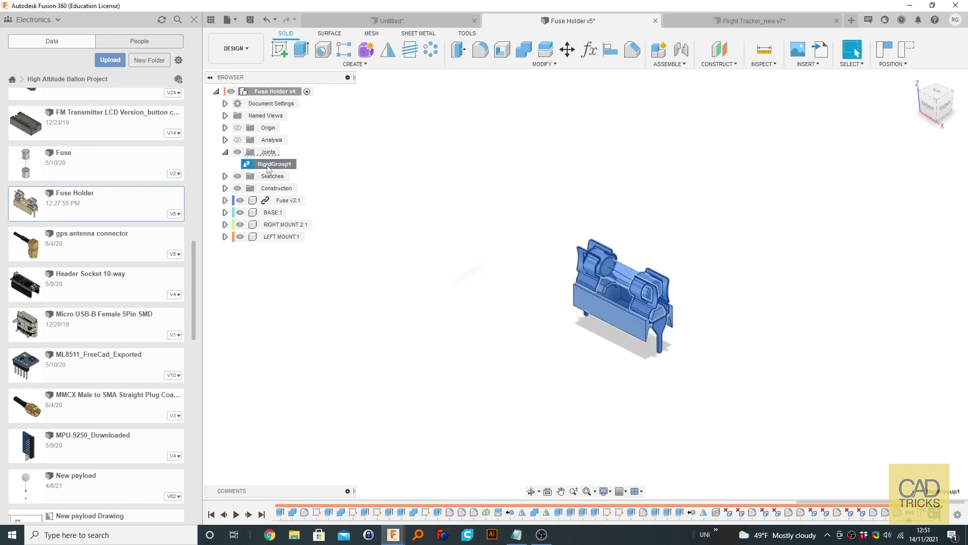
double_click(283, 164)
type("F")
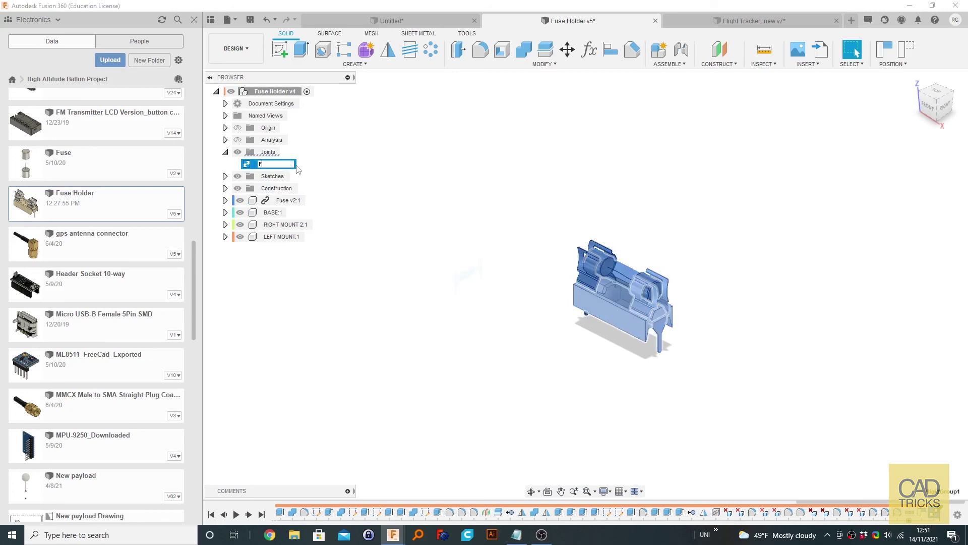
type("useHo")
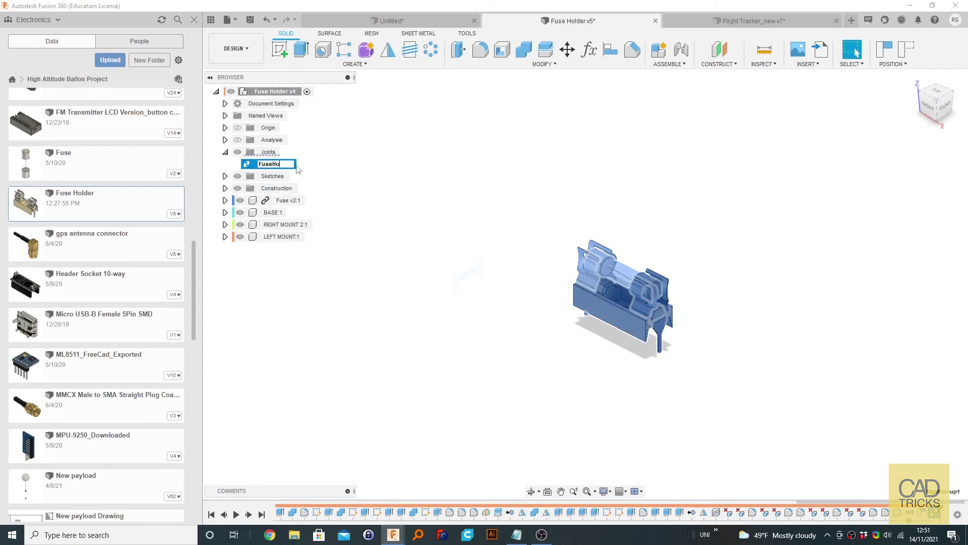
type("lderGroup")
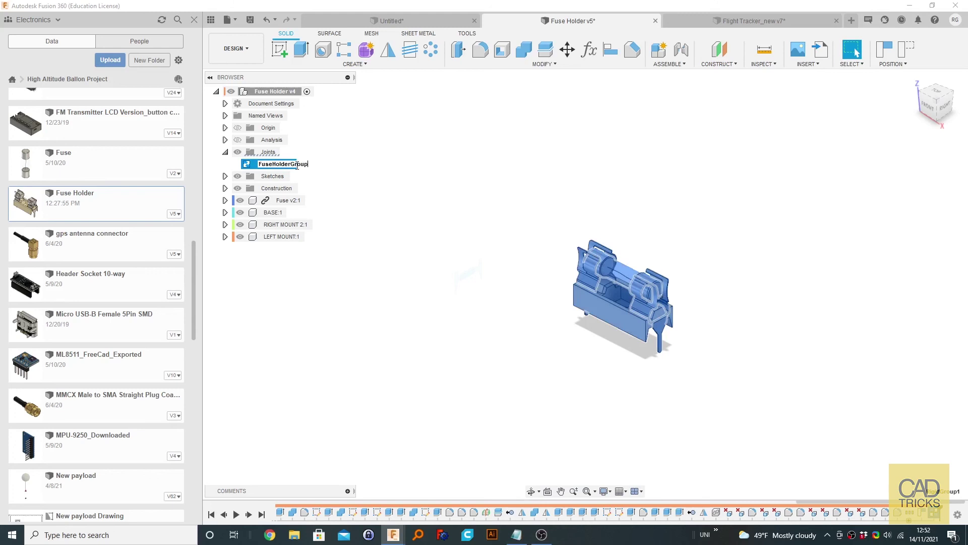
key("Return")
left_click(269, 165)
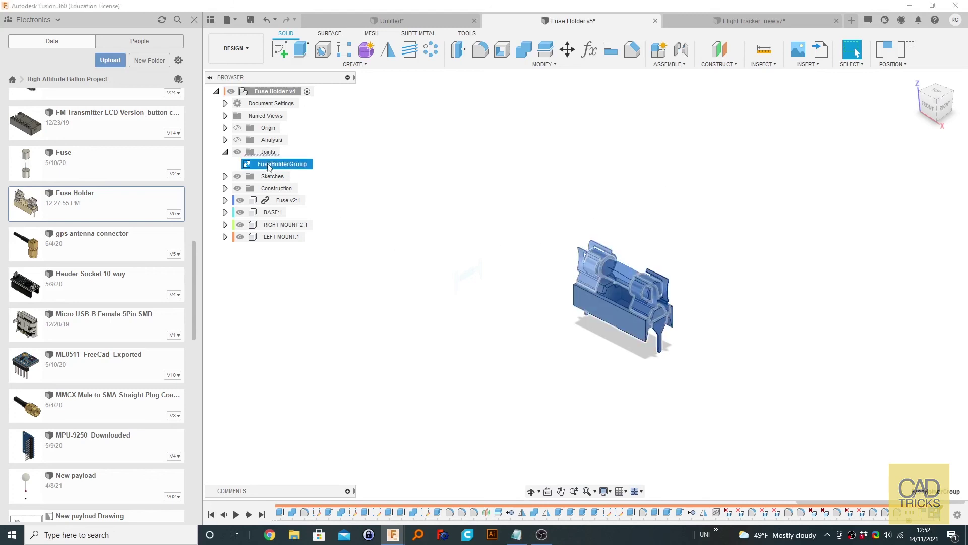
Delete the FuseHolderGroup rigid group
key("Delete")
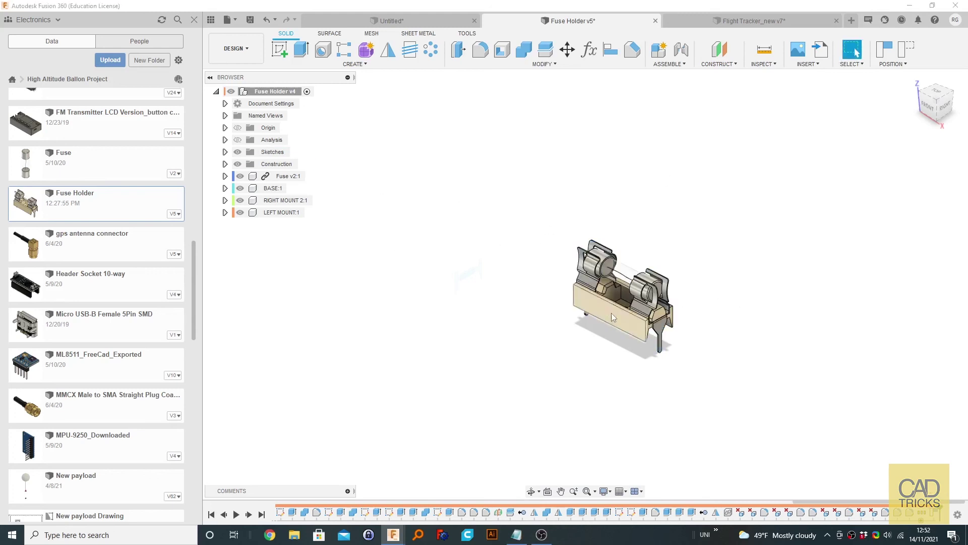